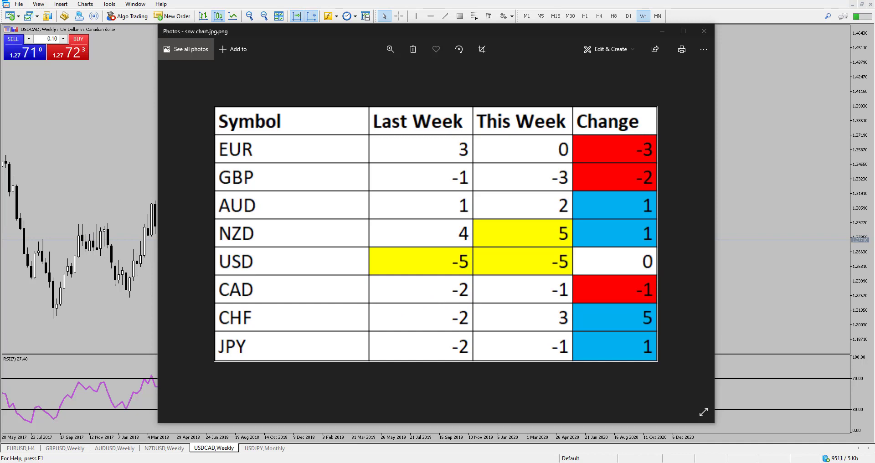
Outline the USD and CAD rows of the currency strength table with blue rectangles, and clear the marks.
drag(208, 247, 670, 274)
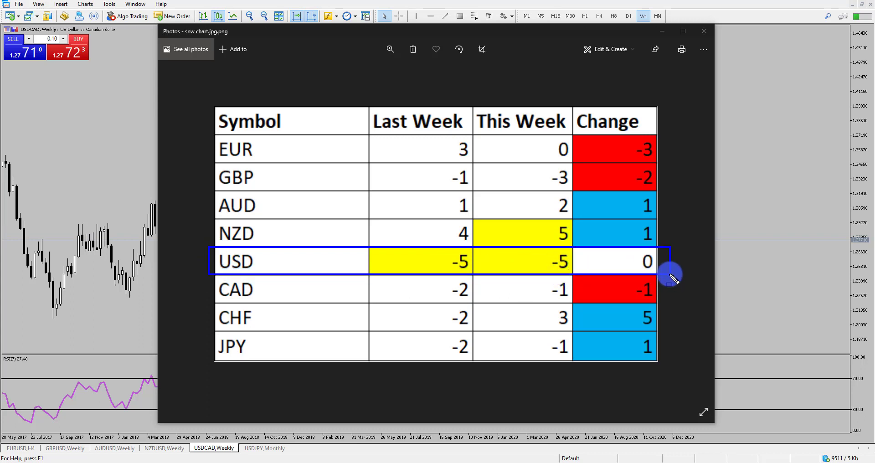
drag(212, 275, 658, 303)
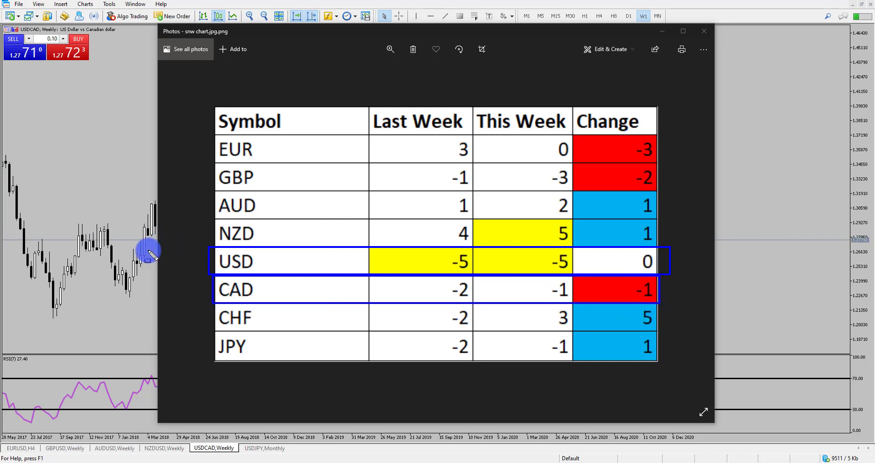
key(Escape)
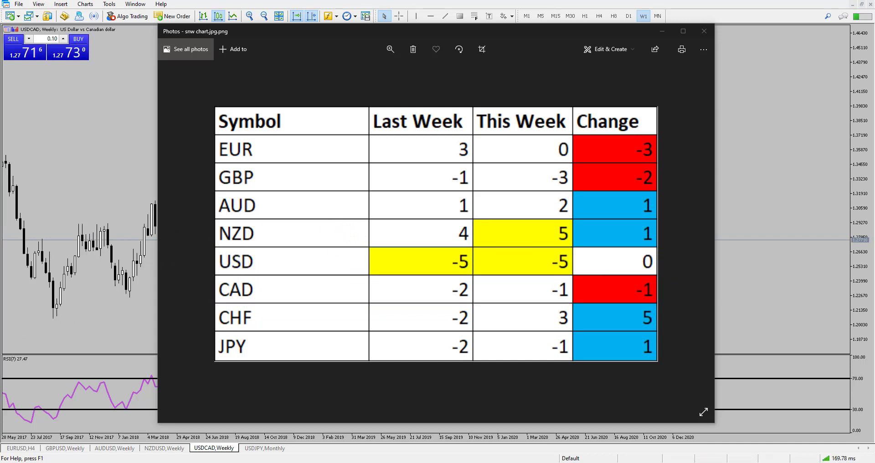
Draw an up arrow beside USD and a down arrow beside CAD, circle both USD values of -5, and clear the marks.
drag(200, 277, 204, 258)
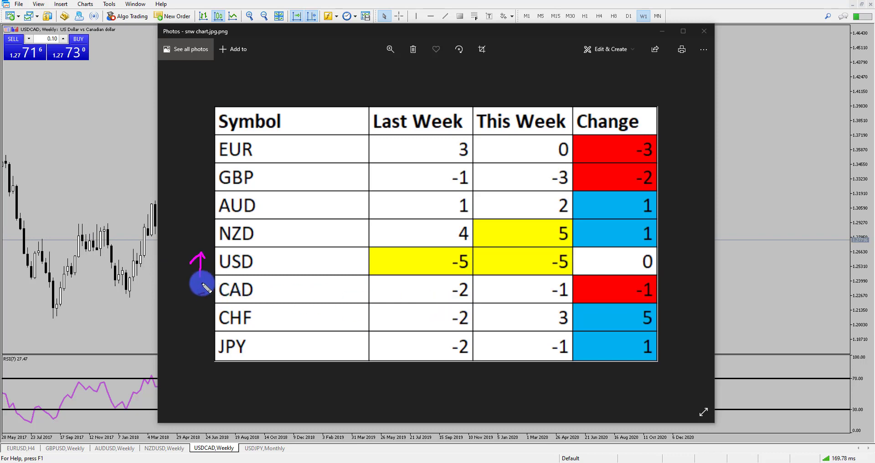
drag(200, 301, 202, 306)
drag(196, 296, 209, 297)
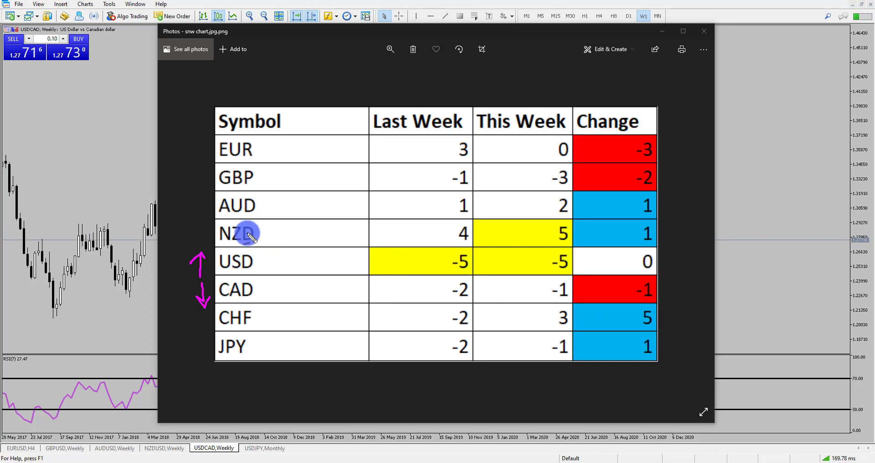
mouse_move(192, 250)
mouse_down()
mouse_move(625, 254)
mouse_move(654, 264)
mouse_move(308, 265)
mouse_move(196, 250)
mouse_up()
mouse_move(451, 245)
mouse_down()
mouse_move(469, 276)
mouse_move(449, 248)
mouse_up()
mouse_move(563, 247)
mouse_down()
mouse_move(537, 272)
mouse_move(532, 246)
mouse_up()
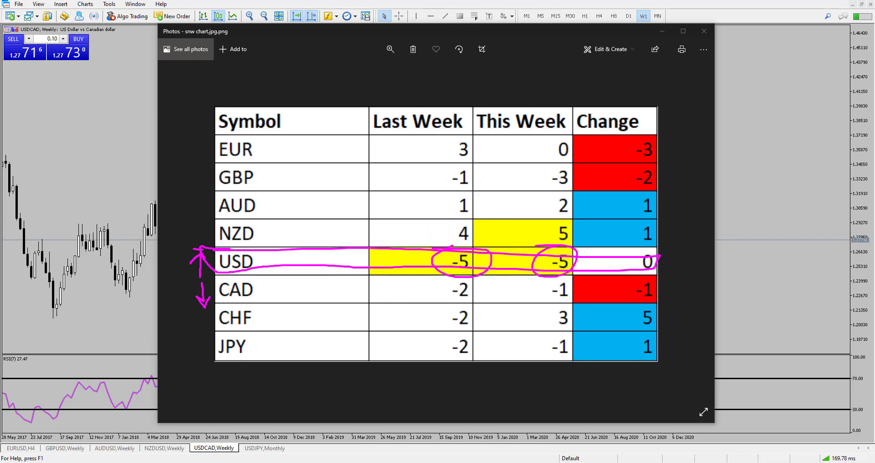
key(Escape)
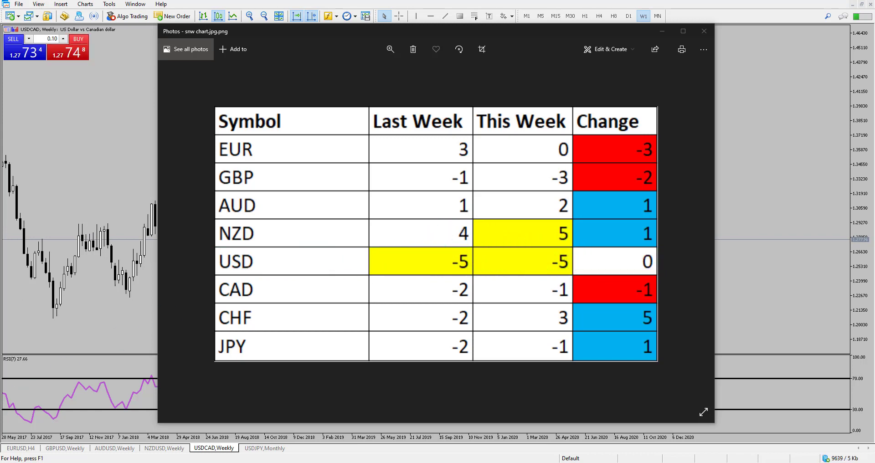
Minimize the strength table image and inspect the latest candles of the weekly USDCAD chart at closer range.
click(662, 33)
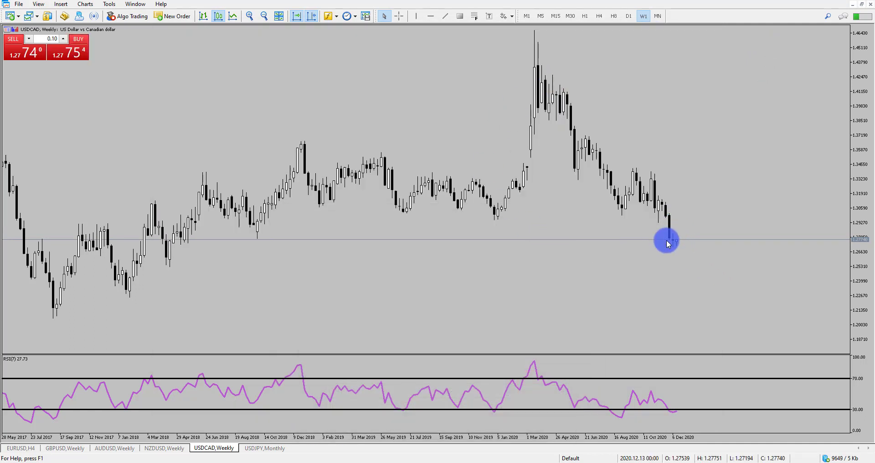
click(249, 16)
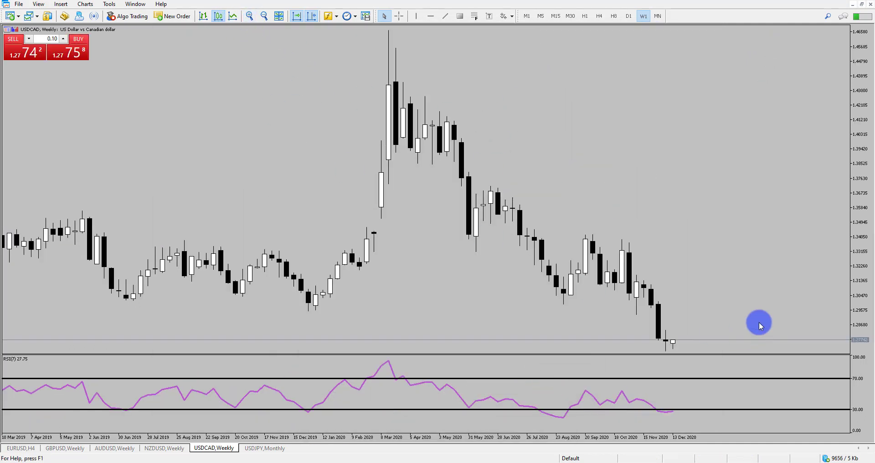
click(264, 17)
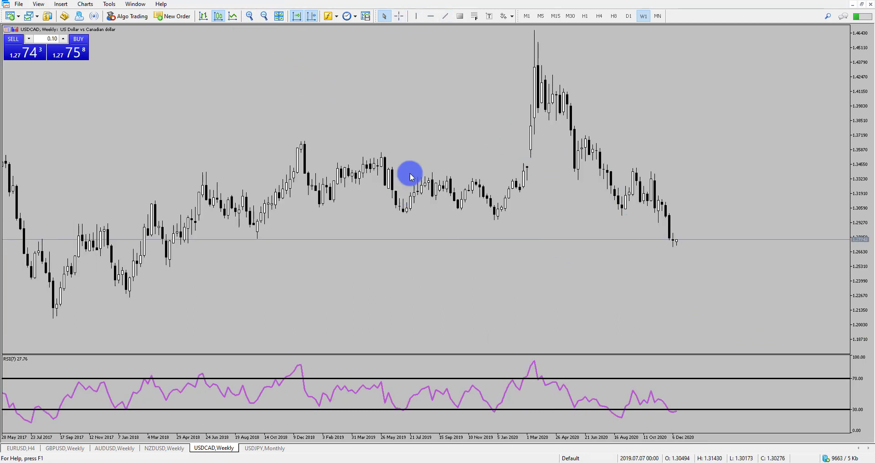
Draw a horizontal line across the weekly USDCAD chart at about 1.279, just above the current price.
click(432, 17)
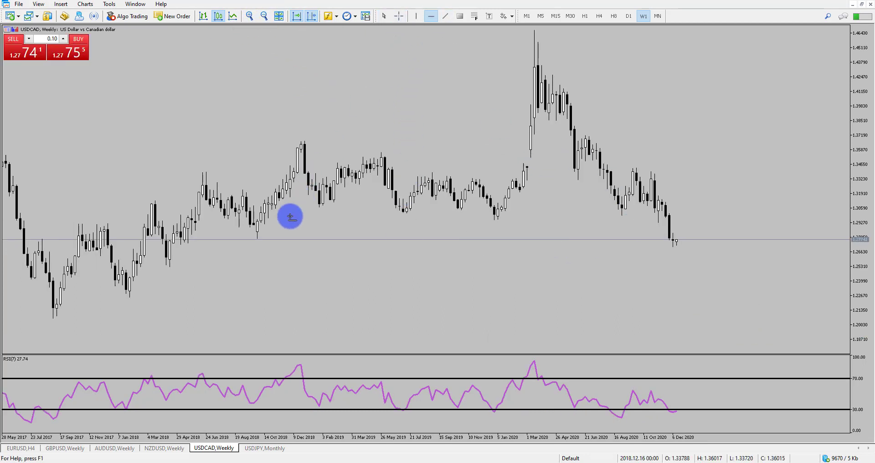
click(260, 239)
drag(739, 239, 736, 238)
double_click(735, 237)
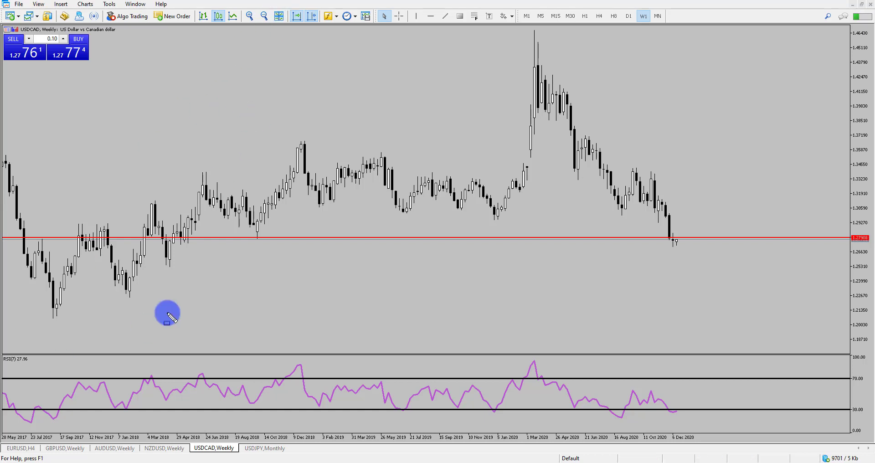
Box the zone around the horizontal line in blue and draw arrows for the 2017 and 2018 price reactions from it.
drag(29, 234, 724, 243)
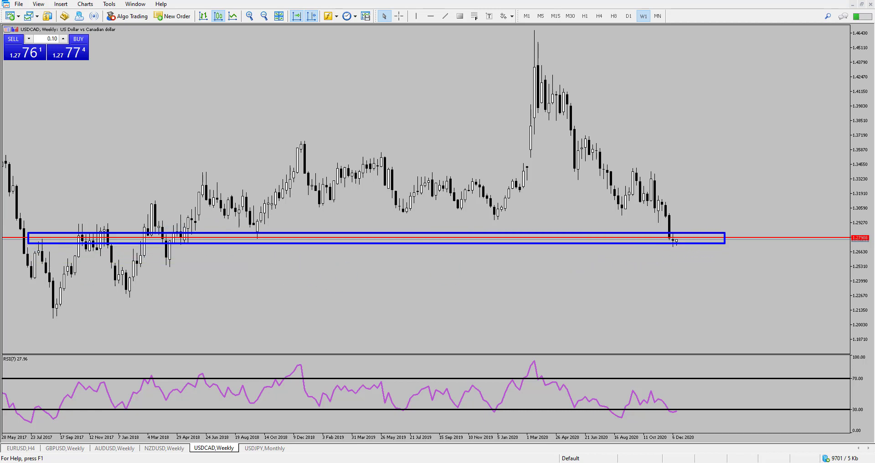
drag(39, 235, 49, 294)
drag(40, 273, 54, 277)
mouse_move(97, 233)
mouse_down()
mouse_move(131, 285)
mouse_move(133, 276)
mouse_up()
mouse_move(169, 239)
mouse_down()
mouse_move(243, 195)
mouse_move(248, 204)
mouse_up()
mouse_move(258, 235)
mouse_down()
mouse_move(306, 185)
mouse_move(316, 191)
mouse_up()
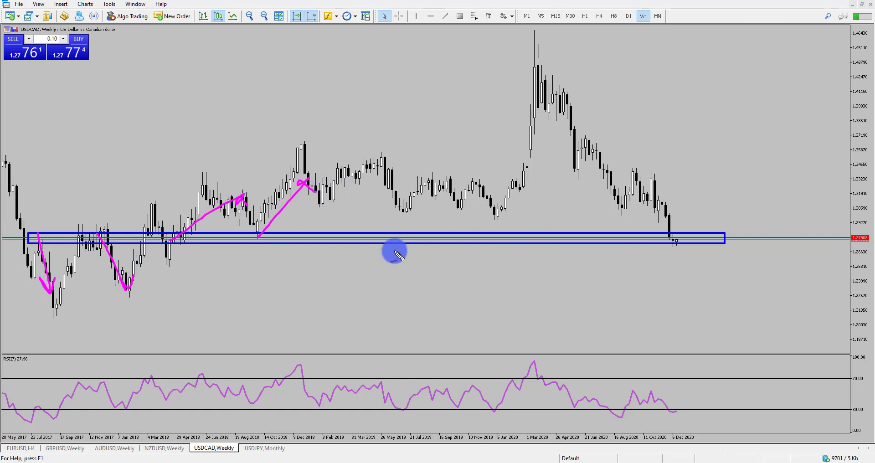
Circle the latest candles and three RSI dips near 30, mark the 2020 rallies and the broken August lows, and clear all marks.
mouse_move(674, 229)
mouse_down()
mouse_move(661, 244)
mouse_move(688, 238)
mouse_move(660, 229)
mouse_up()
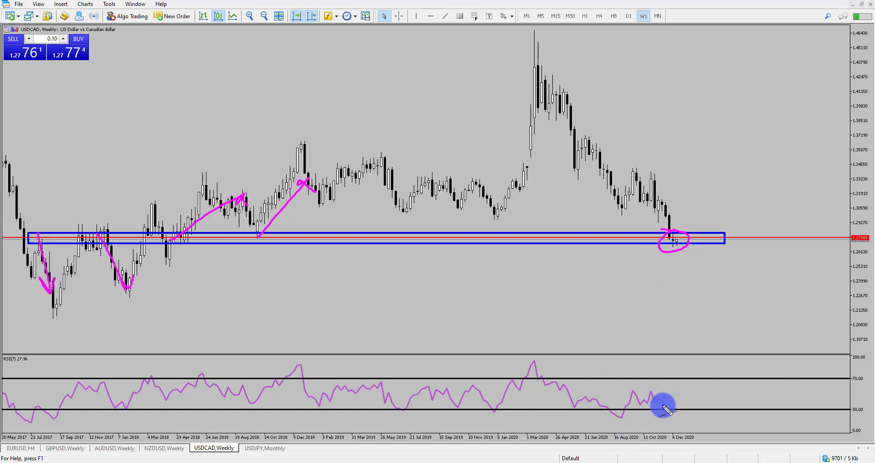
mouse_move(682, 407)
mouse_down()
mouse_move(659, 398)
mouse_move(617, 420)
mouse_move(617, 406)
mouse_up()
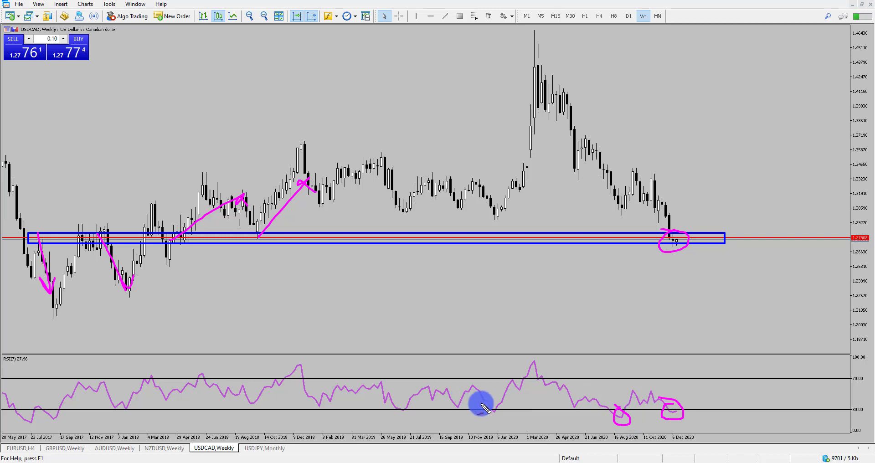
drag(497, 417, 500, 400)
mouse_move(505, 212)
mouse_down()
mouse_move(529, 150)
mouse_move(542, 158)
mouse_up()
drag(621, 222, 641, 180)
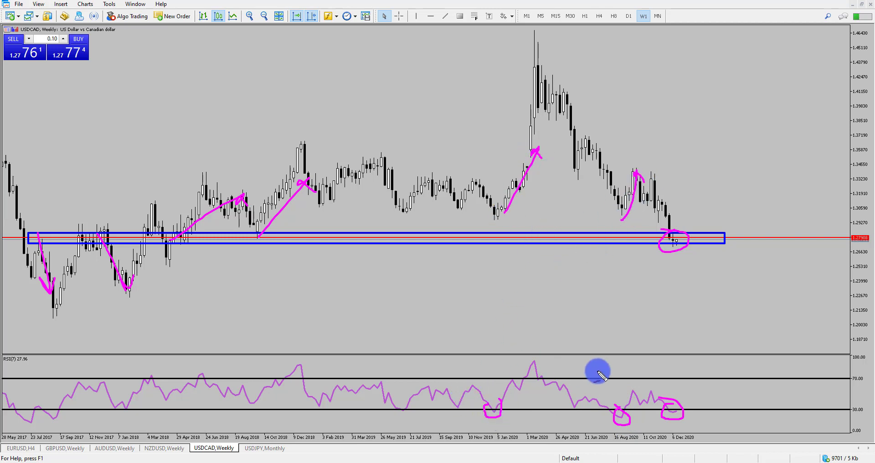
drag(614, 211, 686, 210)
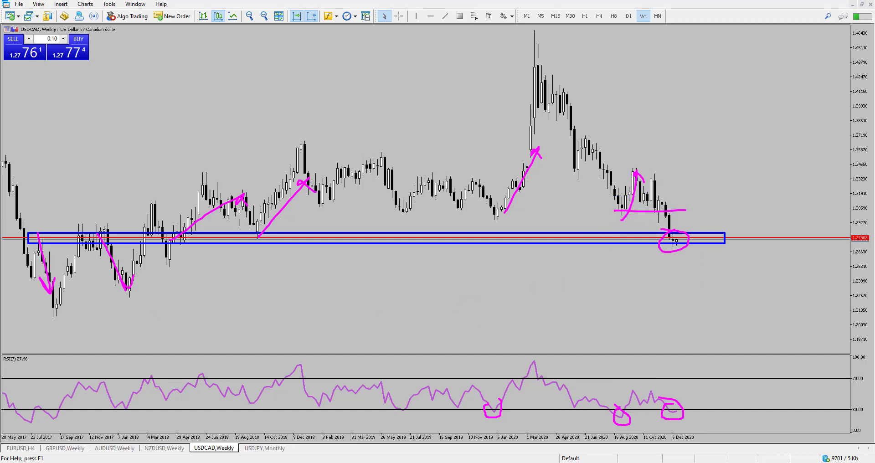
key(Escape)
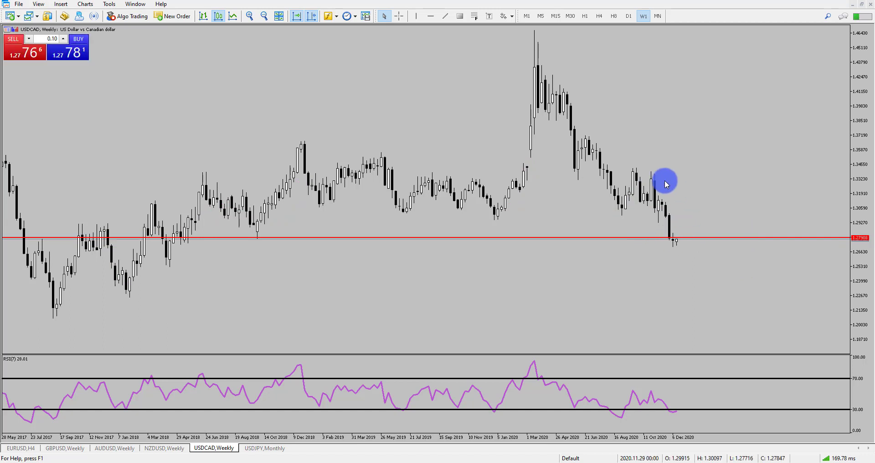
Move the horizontal line up to 1.29764 and place a copy of it at about 1.303 to bound the resistance zone.
drag(688, 242, 690, 217)
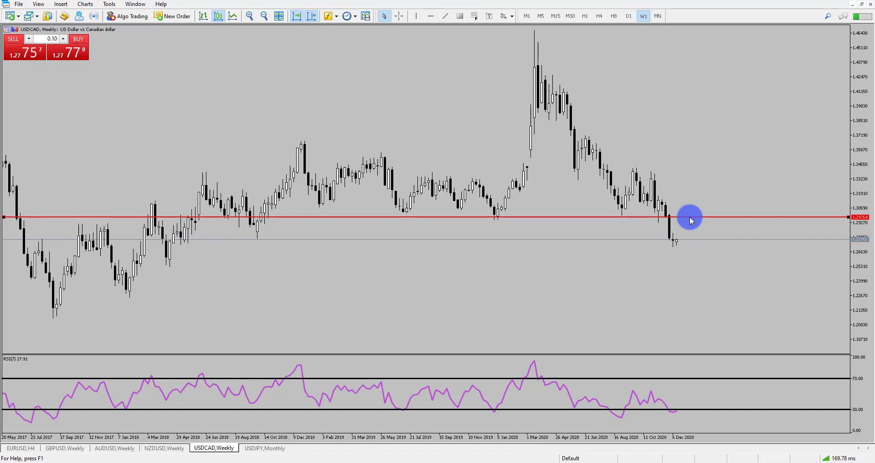
drag(690, 217, 688, 211)
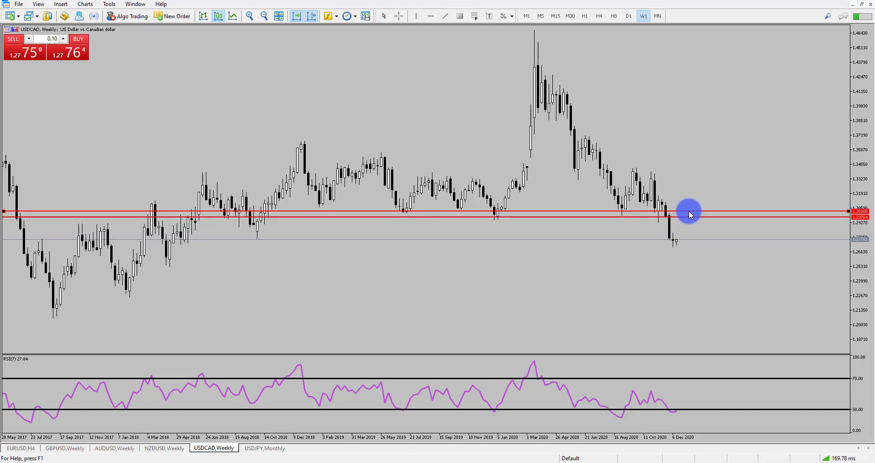
double_click(689, 211)
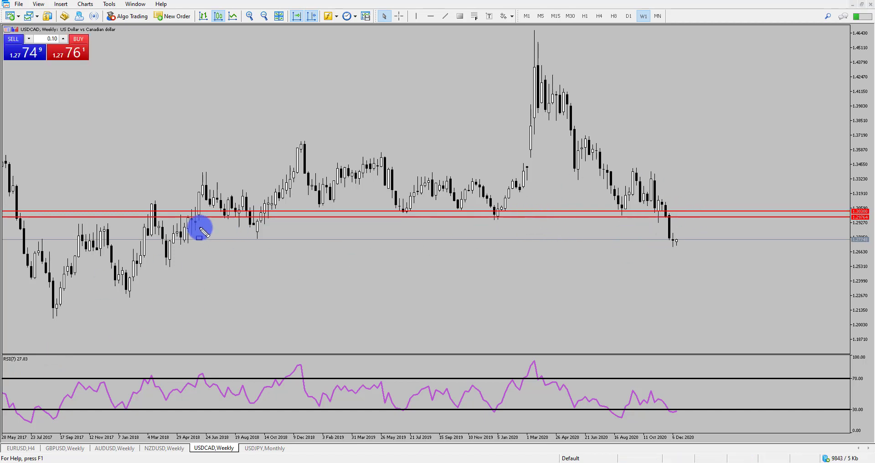
Box the zone between the two red lines in blue and draw arrows for the past price reactions from it.
drag(74, 210, 734, 215)
click(332, 188)
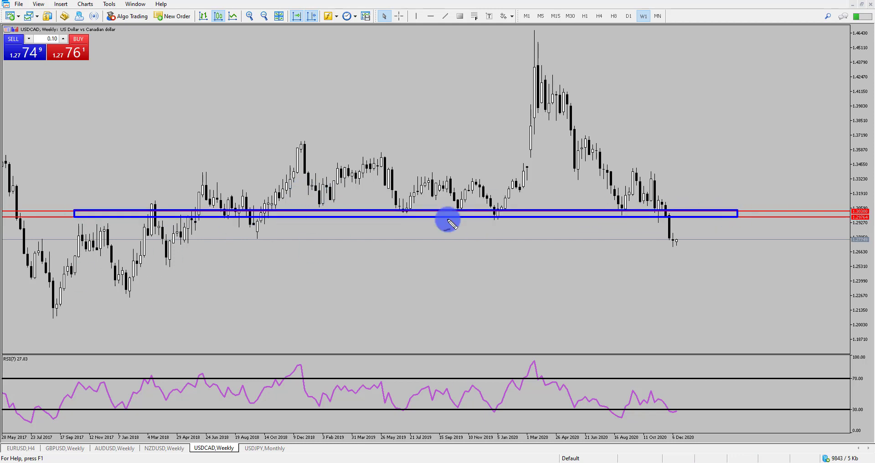
drag(489, 219, 514, 183)
drag(458, 207, 484, 191)
mouse_move(415, 210)
mouse_down()
mouse_move(433, 185)
mouse_move(449, 190)
mouse_up()
mouse_move(317, 204)
mouse_down()
mouse_move(345, 179)
mouse_move(350, 193)
mouse_up()
drag(219, 213, 232, 202)
drag(154, 210, 169, 243)
Circle the latest weekly candles, sketch possible rejection and breakout paths from the red-line zone, and clear all marks.
mouse_move(678, 236)
mouse_down()
mouse_move(681, 252)
mouse_move(669, 232)
mouse_up()
mouse_move(646, 186)
mouse_down()
mouse_move(665, 239)
mouse_move(679, 216)
mouse_up()
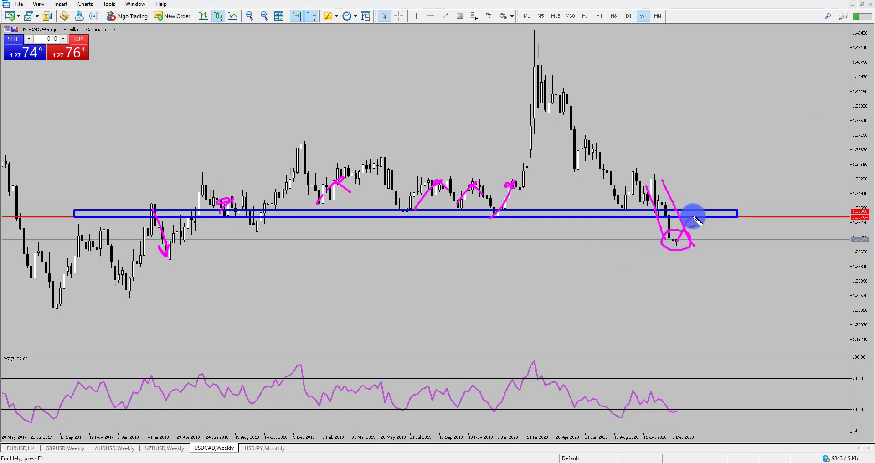
mouse_move(706, 221)
mouse_down()
mouse_move(707, 242)
mouse_move(720, 236)
mouse_move(706, 193)
mouse_move(720, 208)
mouse_up()
drag(726, 173, 732, 187)
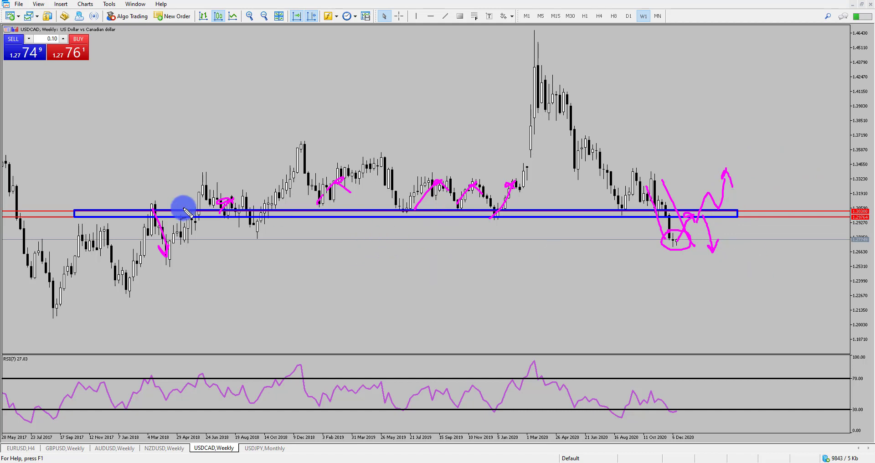
key(Escape)
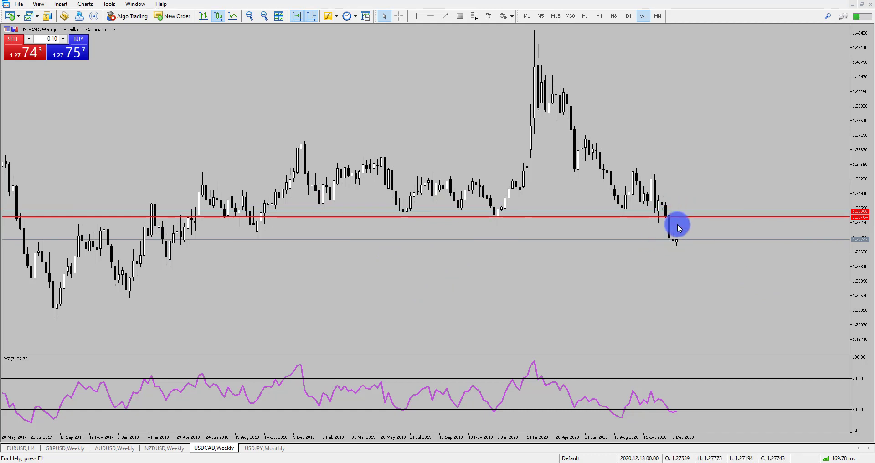
Switch the USDCAD chart to the H4 timeframe and sketch the December range's support, resistance and swings.
click(599, 18)
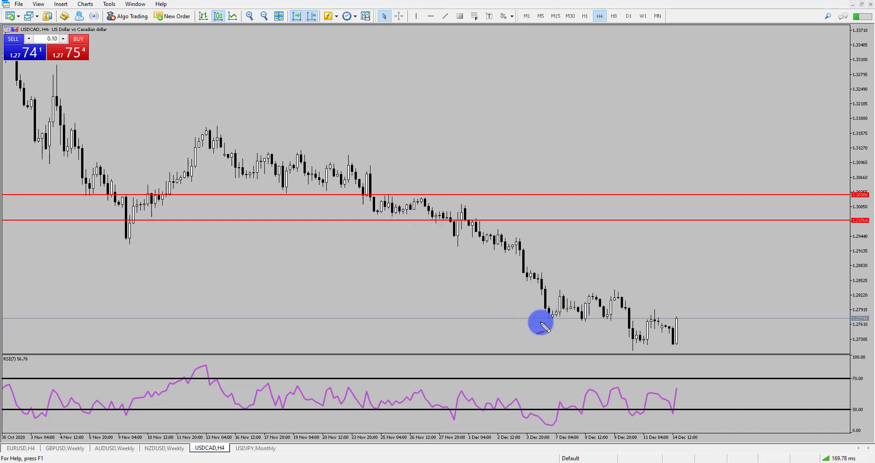
mouse_move(541, 322)
mouse_down()
mouse_move(553, 299)
mouse_move(568, 299)
mouse_move(543, 302)
mouse_move(578, 323)
mouse_move(527, 318)
mouse_up()
drag(536, 317, 678, 321)
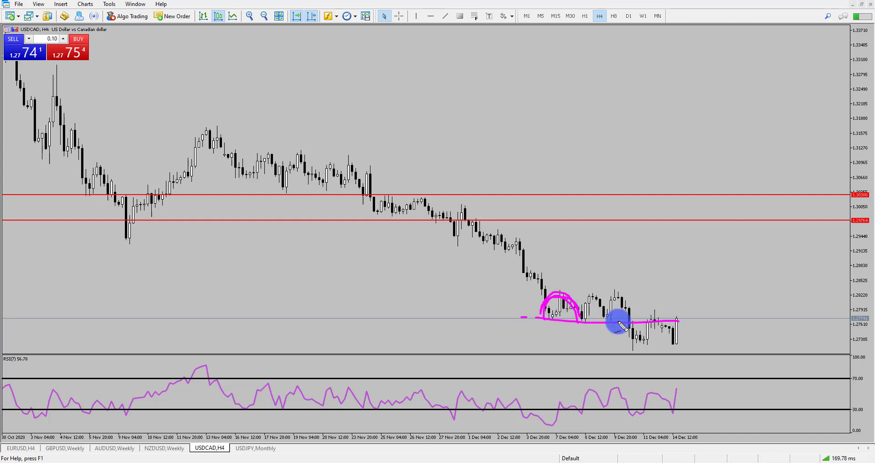
drag(549, 289, 668, 294)
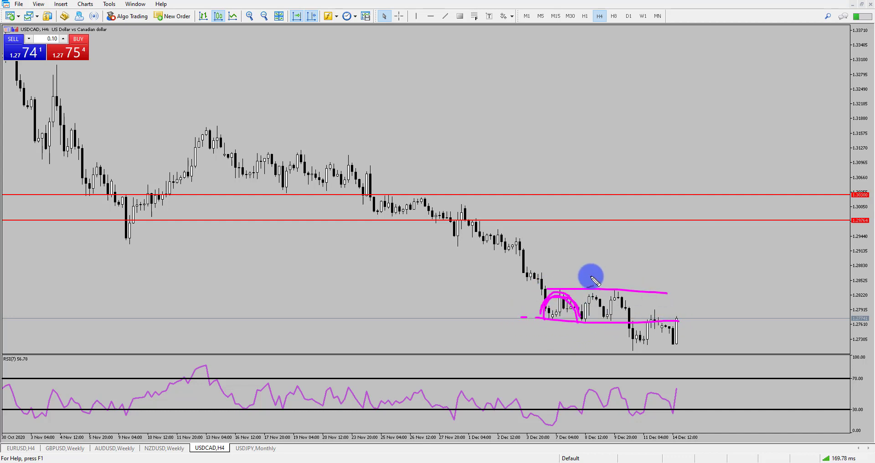
drag(578, 322, 605, 320)
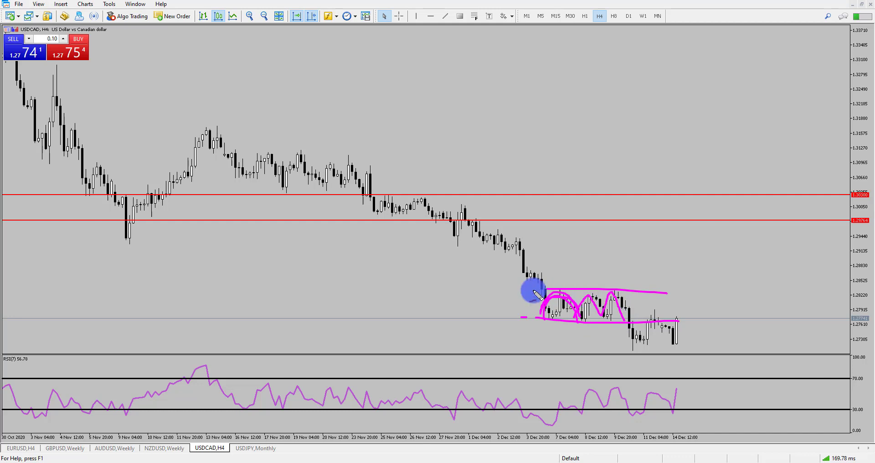
Sketch the downward break of the H4 range and an alternative upward breakout path, and clear all marks.
drag(616, 292, 631, 344)
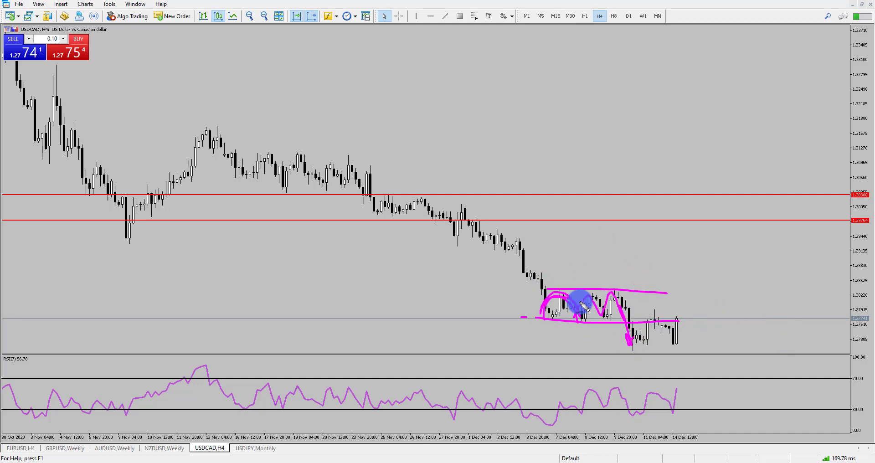
click(554, 285)
drag(607, 282, 626, 242)
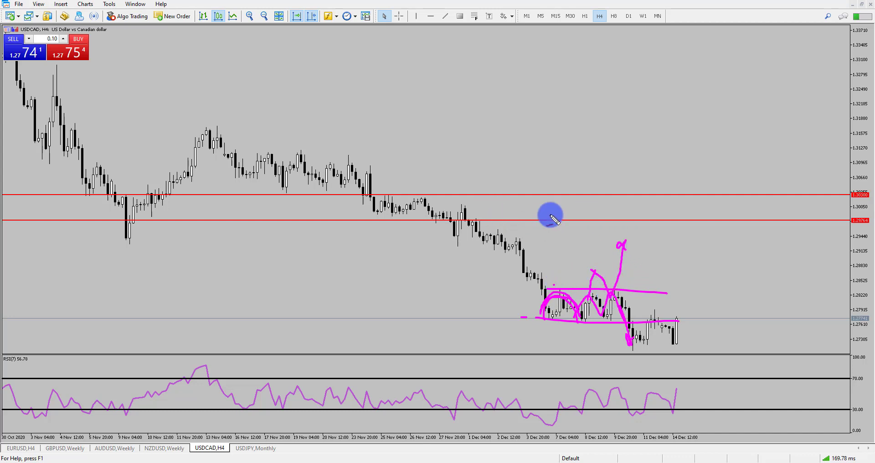
key(Escape)
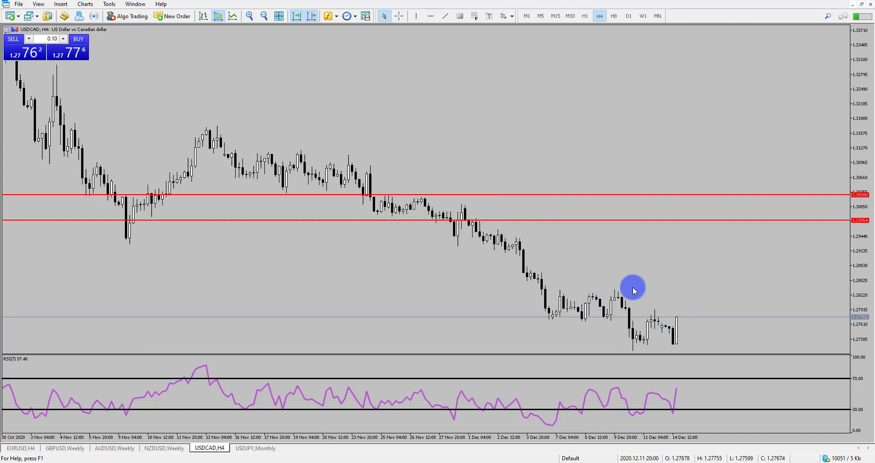
Draw a filled rectangle over the H4 resistance zone around the 11 December highs, and check the level above it with the crosshair.
click(459, 17)
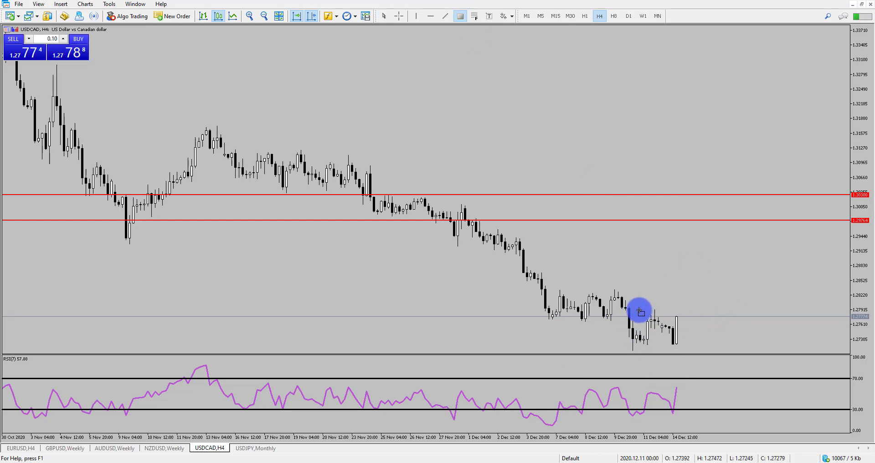
drag(639, 311, 760, 319)
drag(651, 314, 638, 311)
middle_click(693, 305)
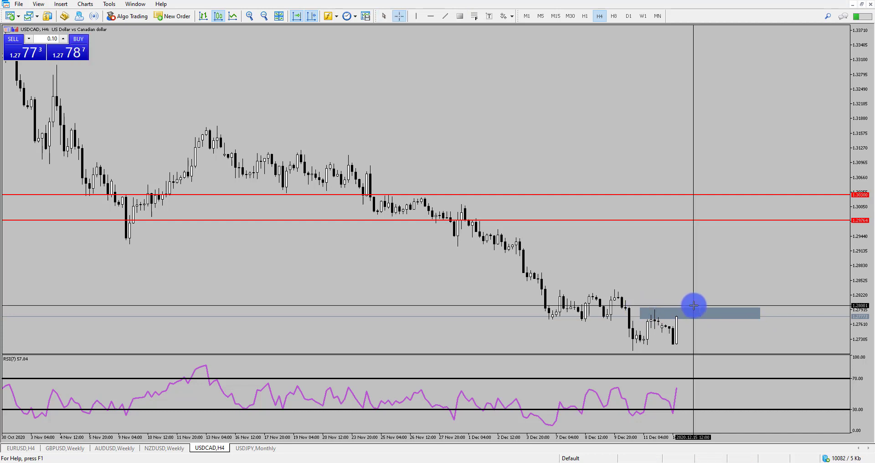
Lower the upper edge of the H4 resistance rectangle slightly to fit the 11 December highs.
middle_click(702, 310)
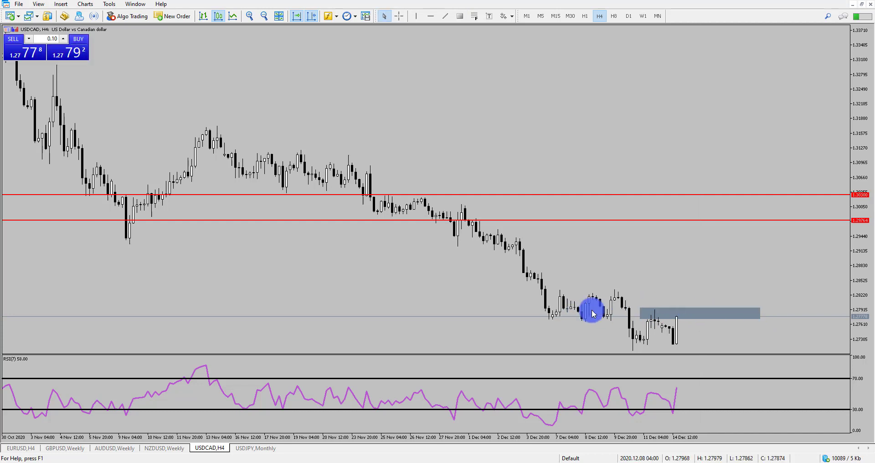
double_click(639, 308)
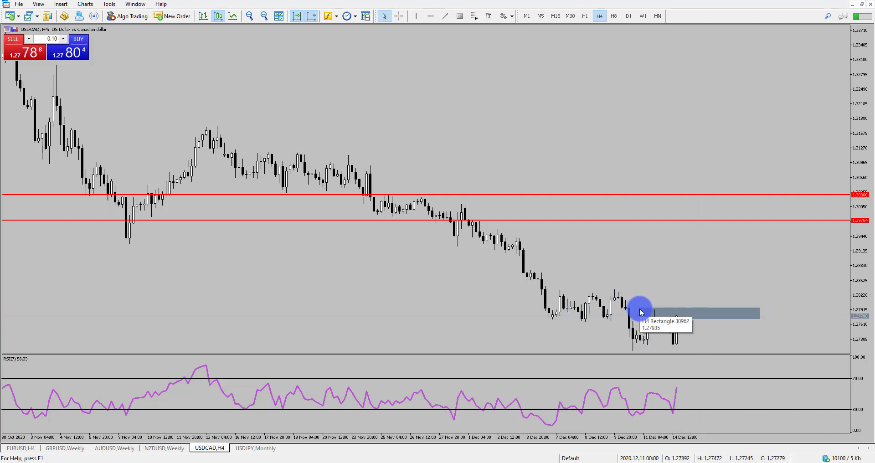
double_click(642, 313)
drag(640, 310, 640, 309)
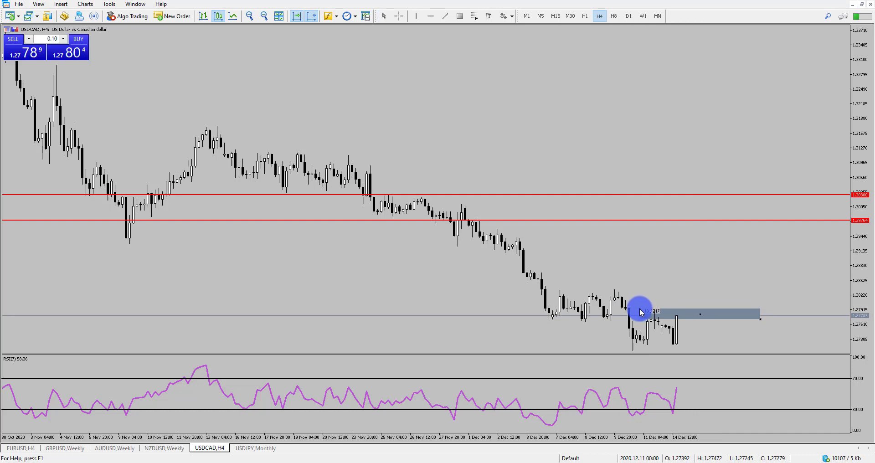
click(195, 381)
click(651, 314)
Outline the resistance rectangle, sketch a breakout and retest path upward, trace a wavy line between the red levels, and clear all marks.
drag(640, 308, 761, 317)
click(679, 320)
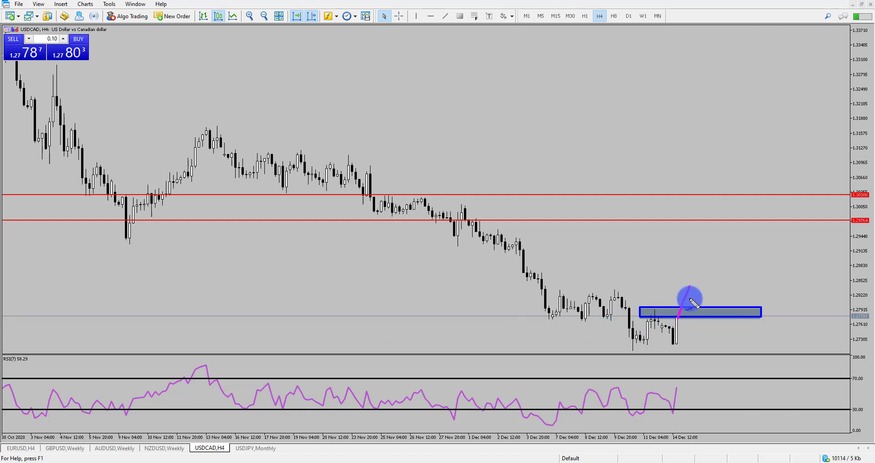
drag(694, 304, 701, 276)
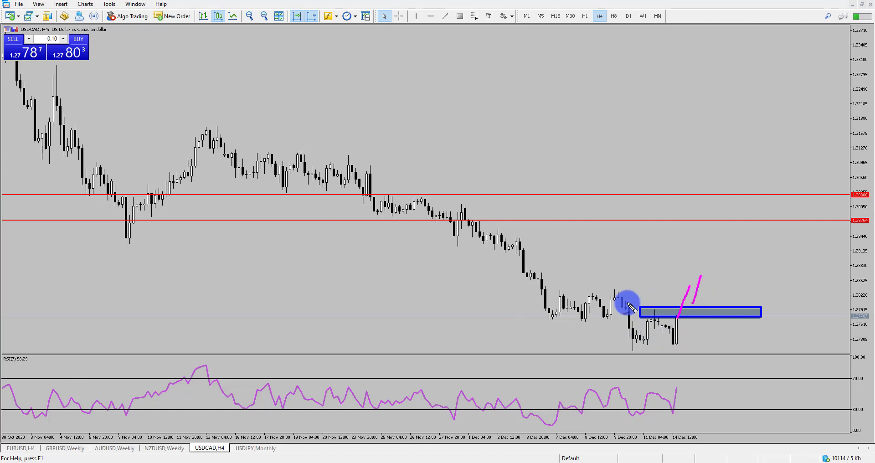
mouse_move(702, 291)
mouse_down()
mouse_move(724, 309)
mouse_move(737, 244)
mouse_up()
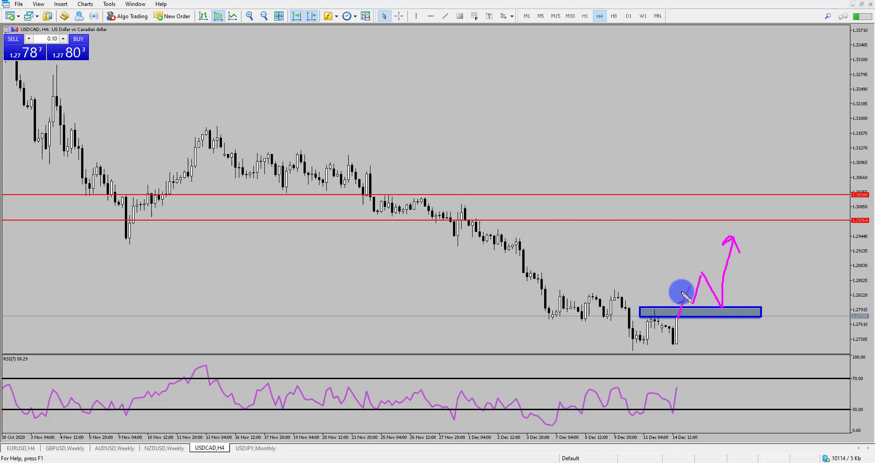
drag(587, 211, 816, 210)
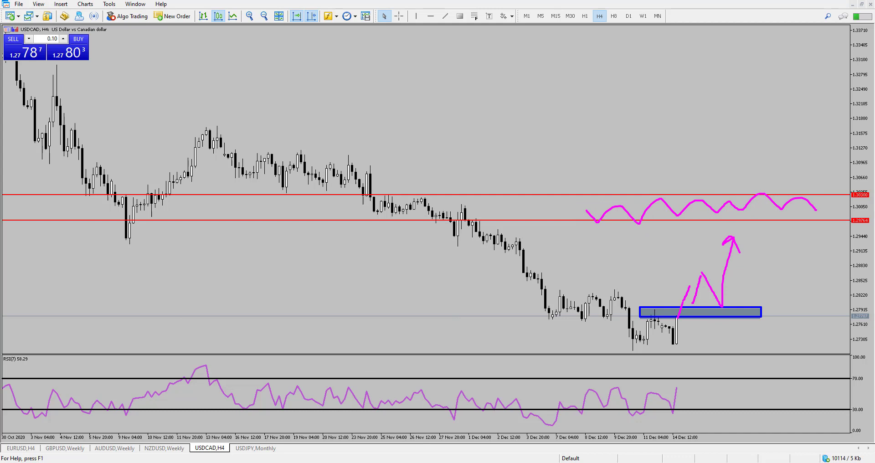
key(Escape)
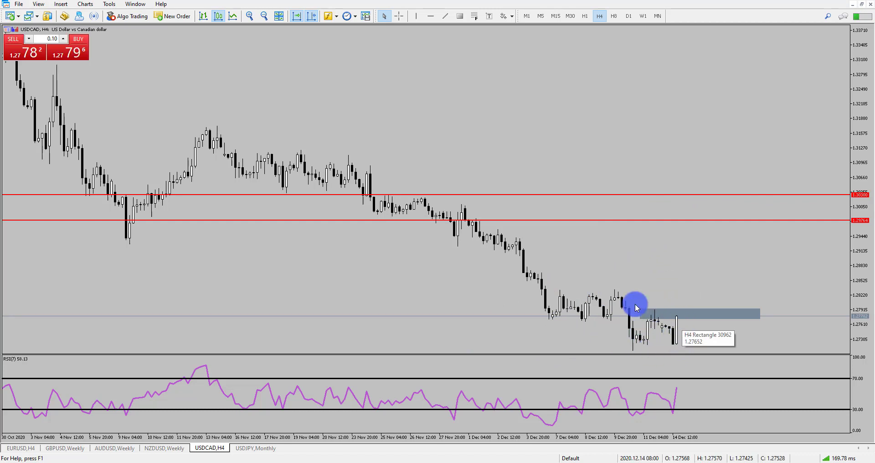
Switch the USDCAD chart back to the Weekly timeframe.
click(643, 16)
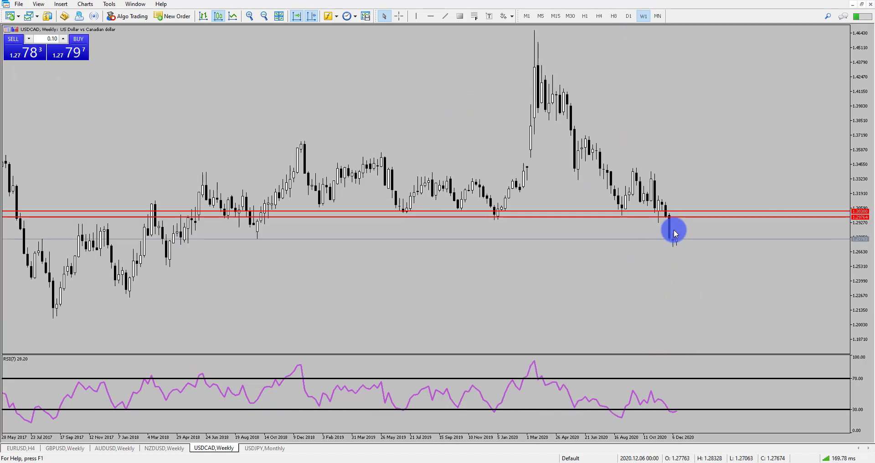